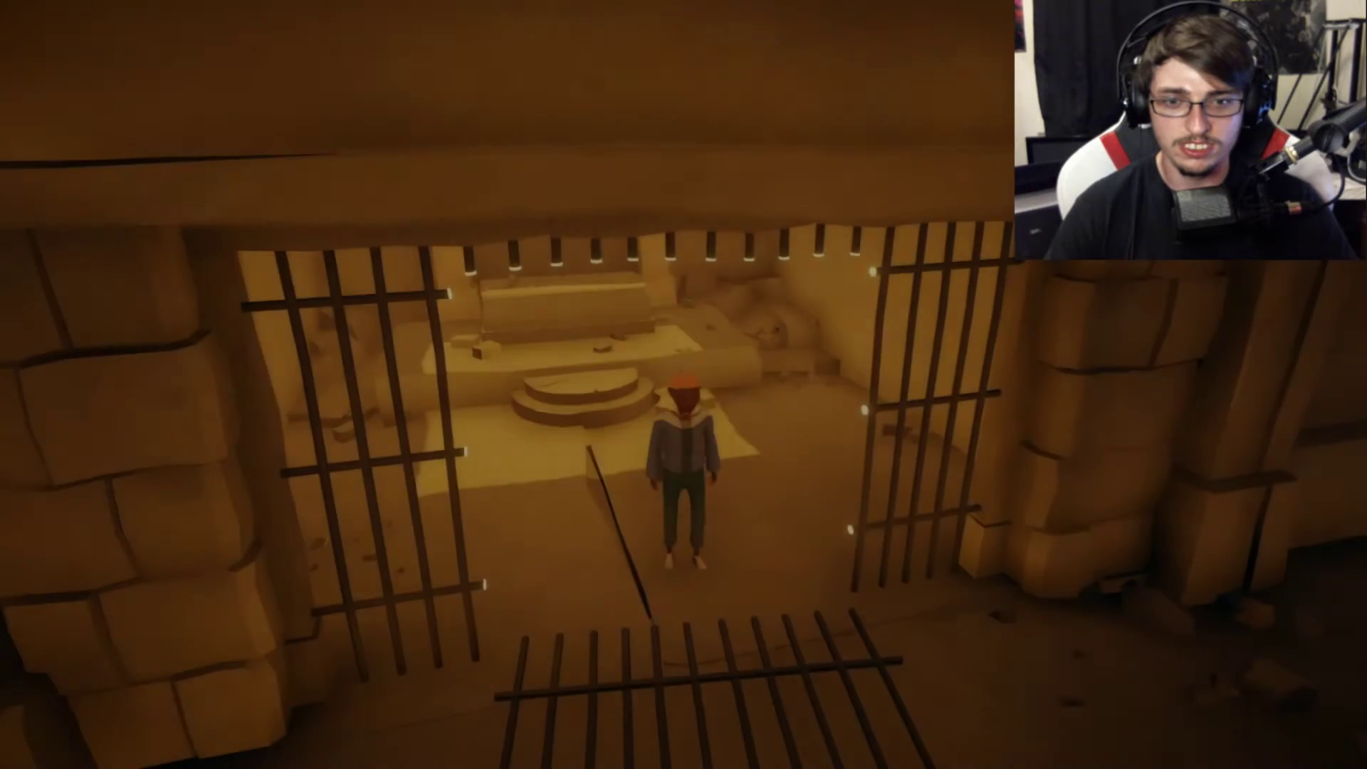
# Step: Run from the chamber, past the grate and across the dark room to the glowing-lines wall
pyautogui.press('d')
pyautogui.press('w')
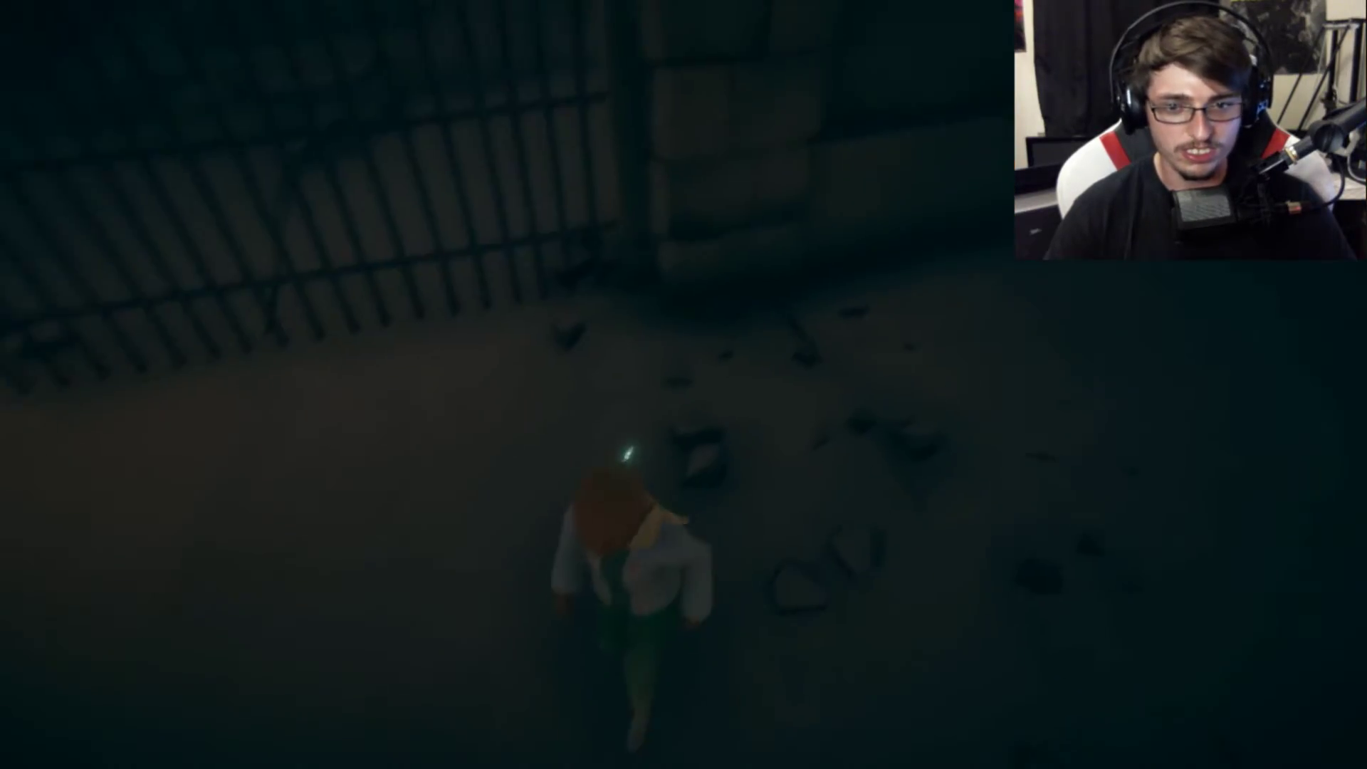
pyautogui.press('w')
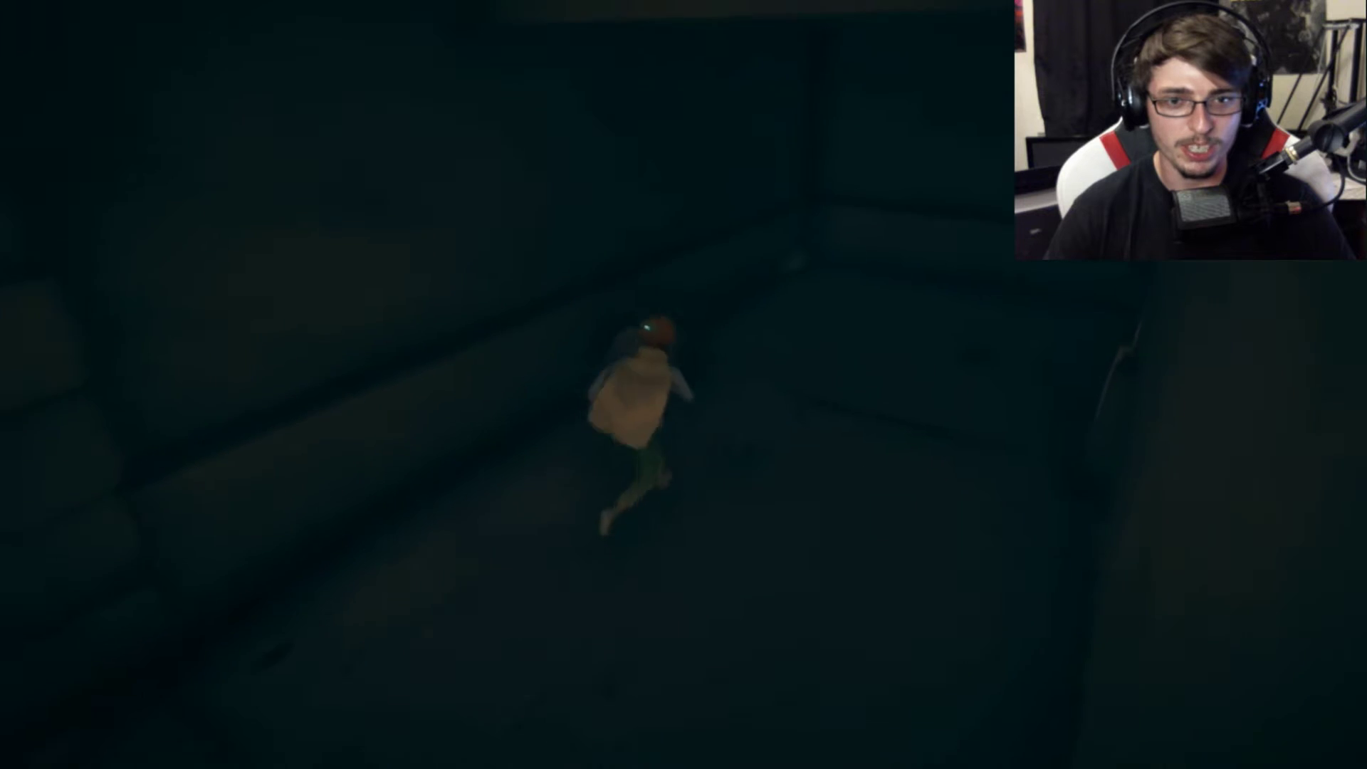
pyautogui.press('w')
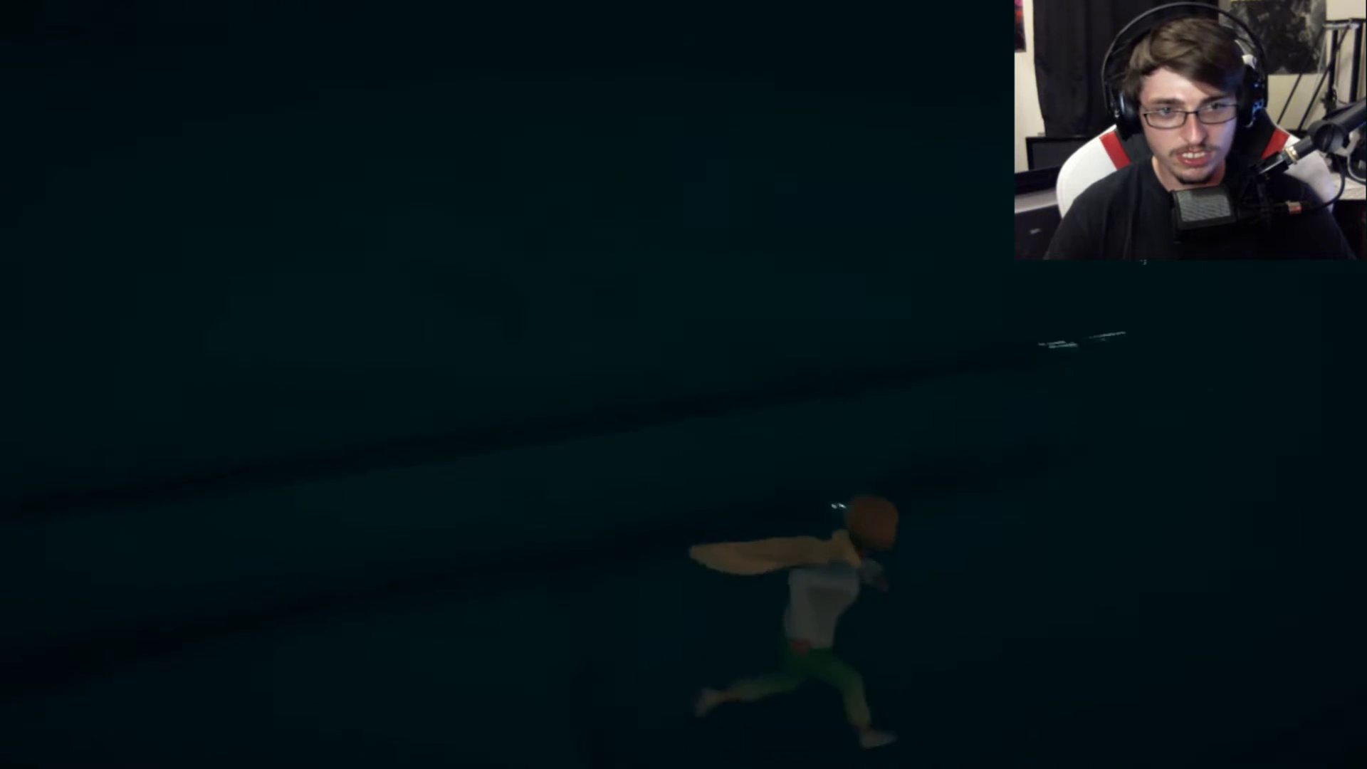
pyautogui.press('w')
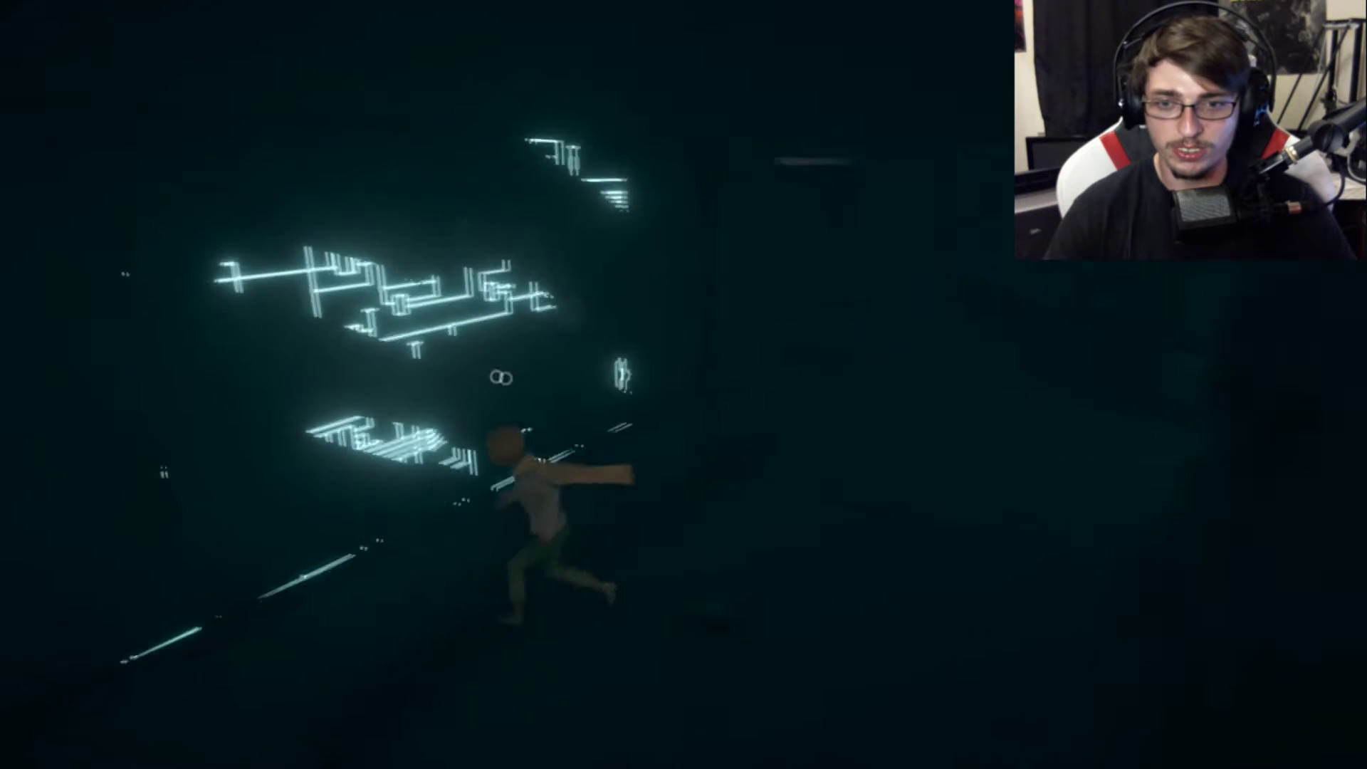
pyautogui.press('w')
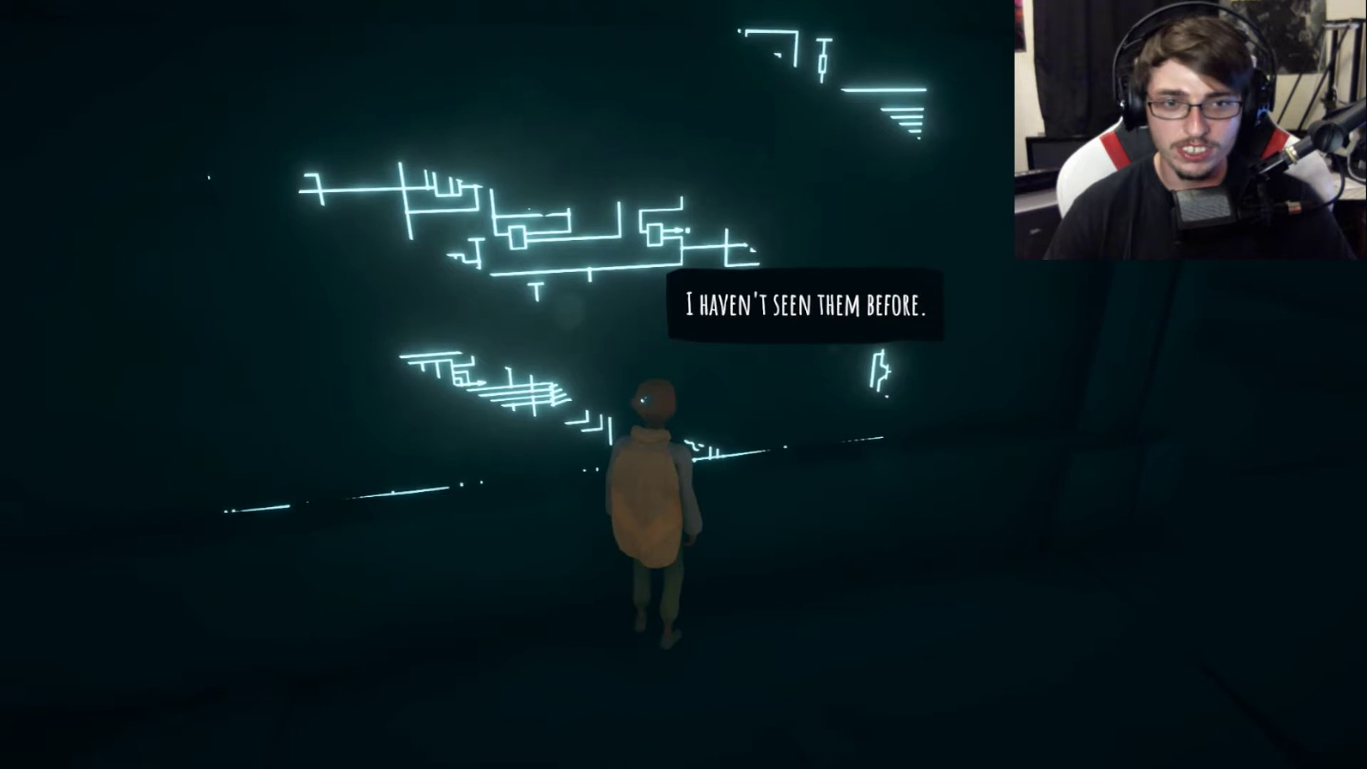
# Step: Take the dark right-hand corridor into a lit room, then return to the circuit-pattern wall
pyautogui.press('d')
pyautogui.press('w')
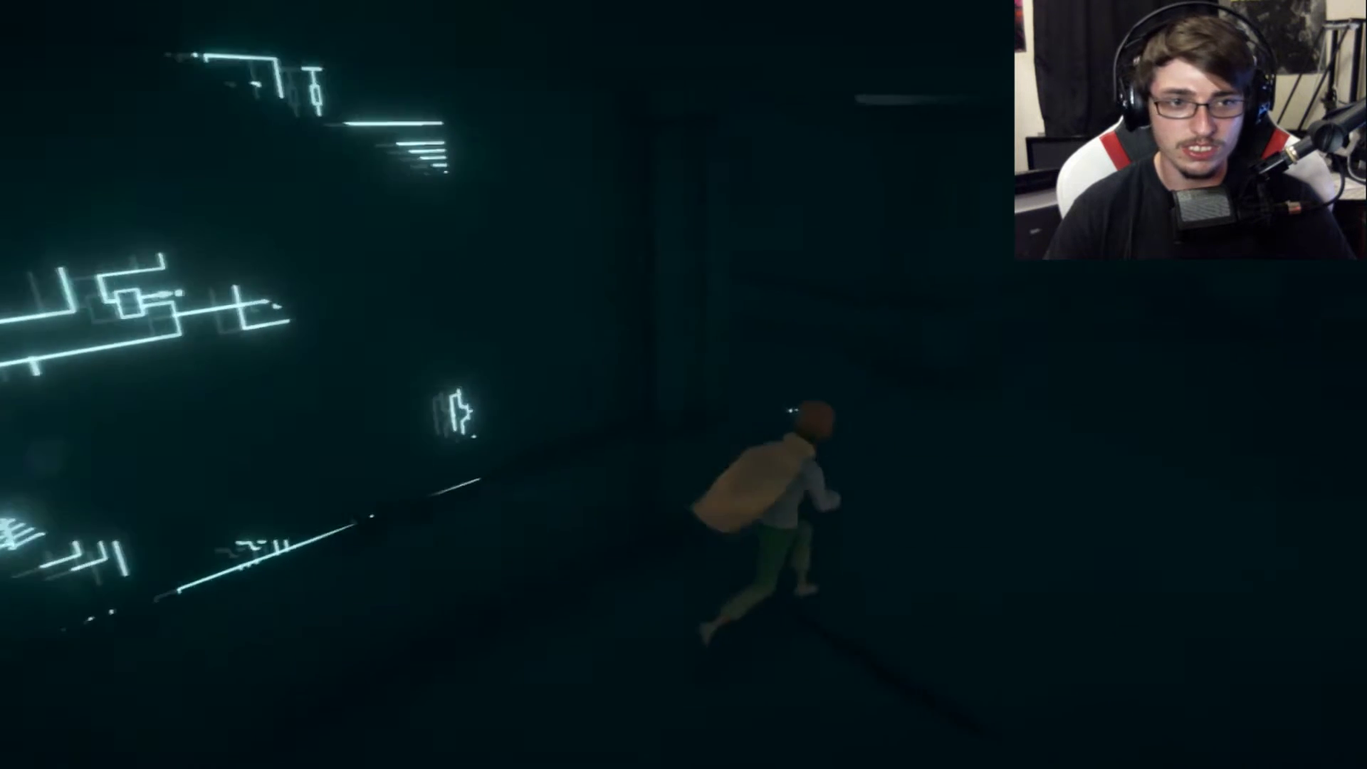
pyautogui.press('w')
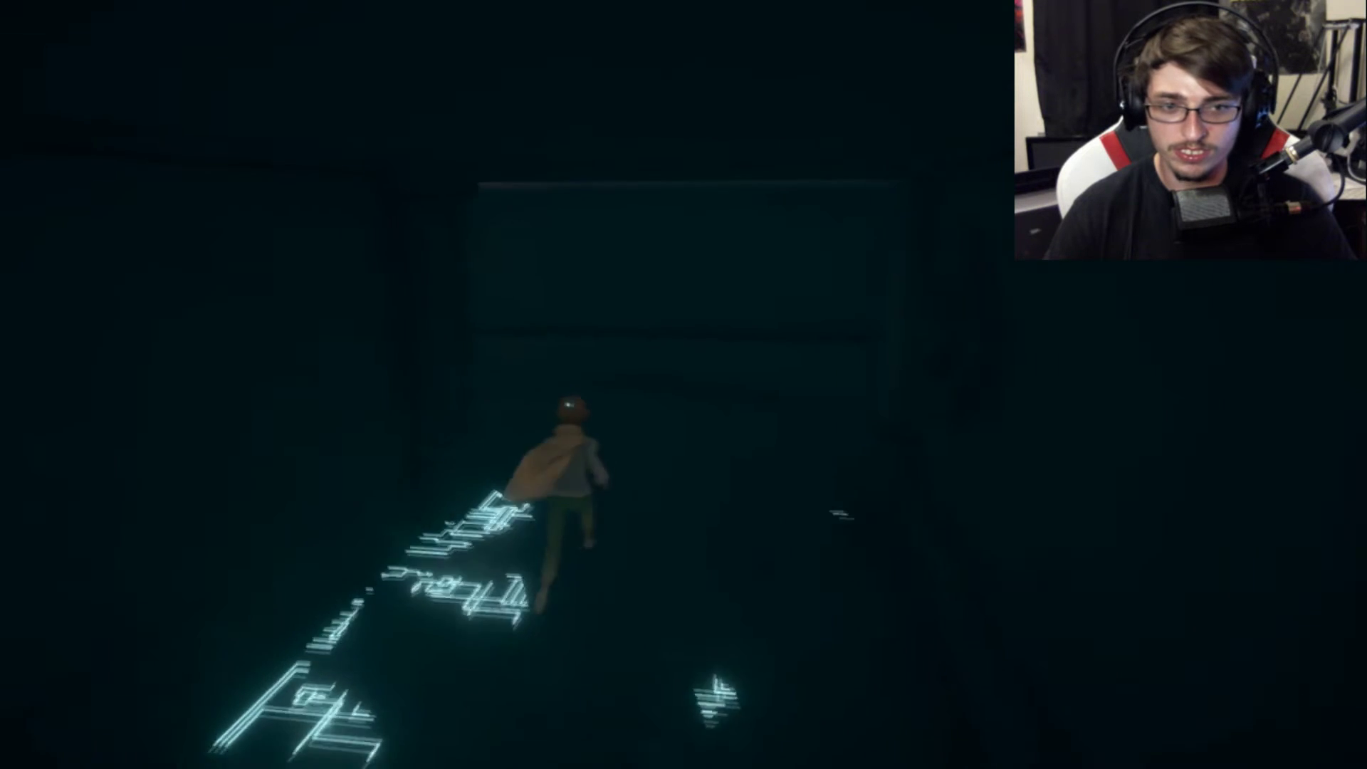
pyautogui.press('a')
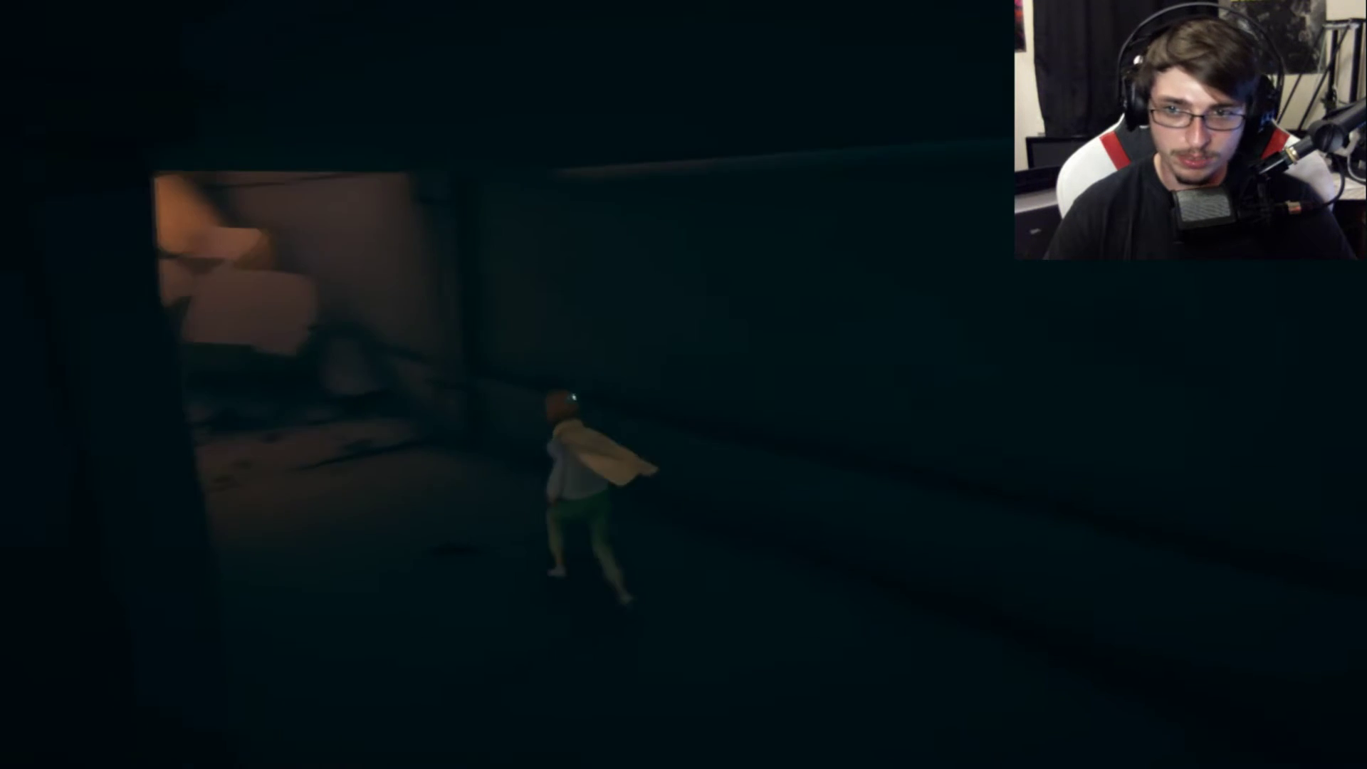
pyautogui.press('s')
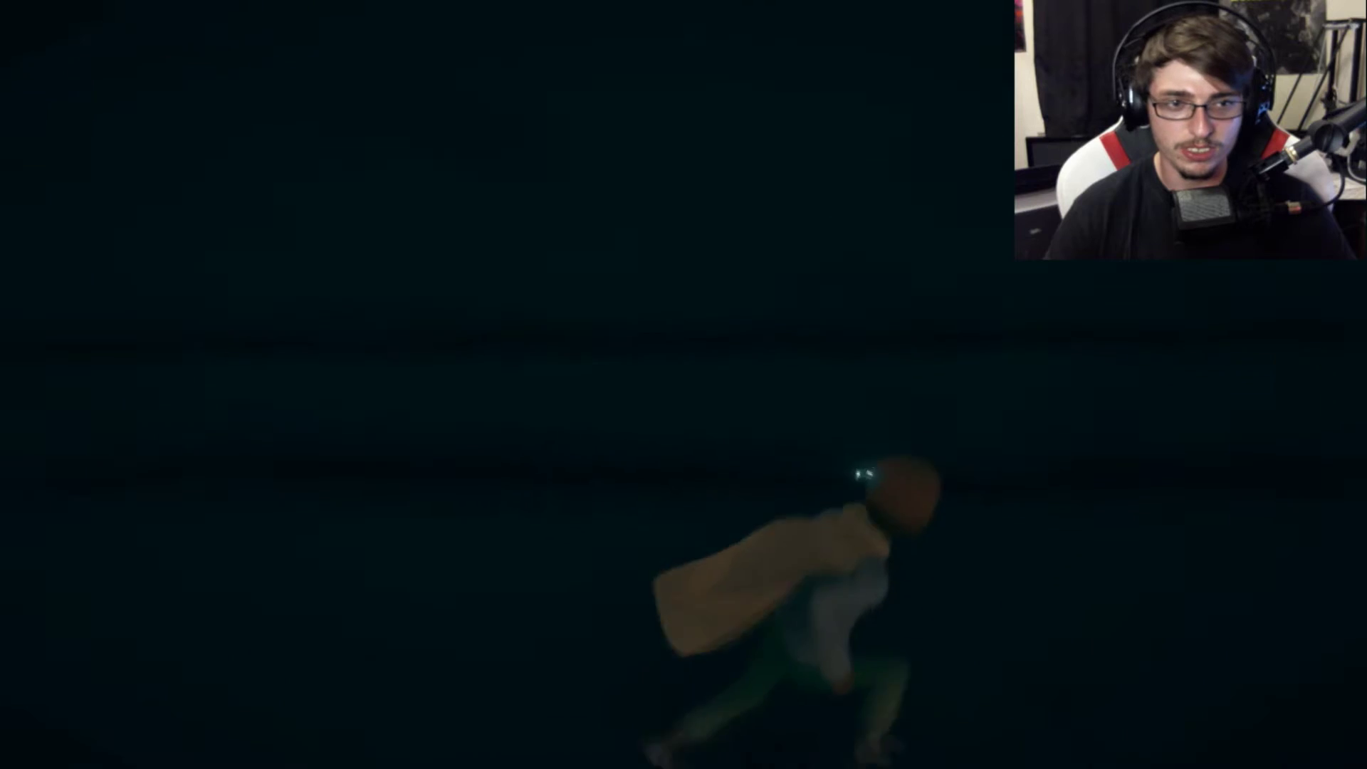
pyautogui.press('w')
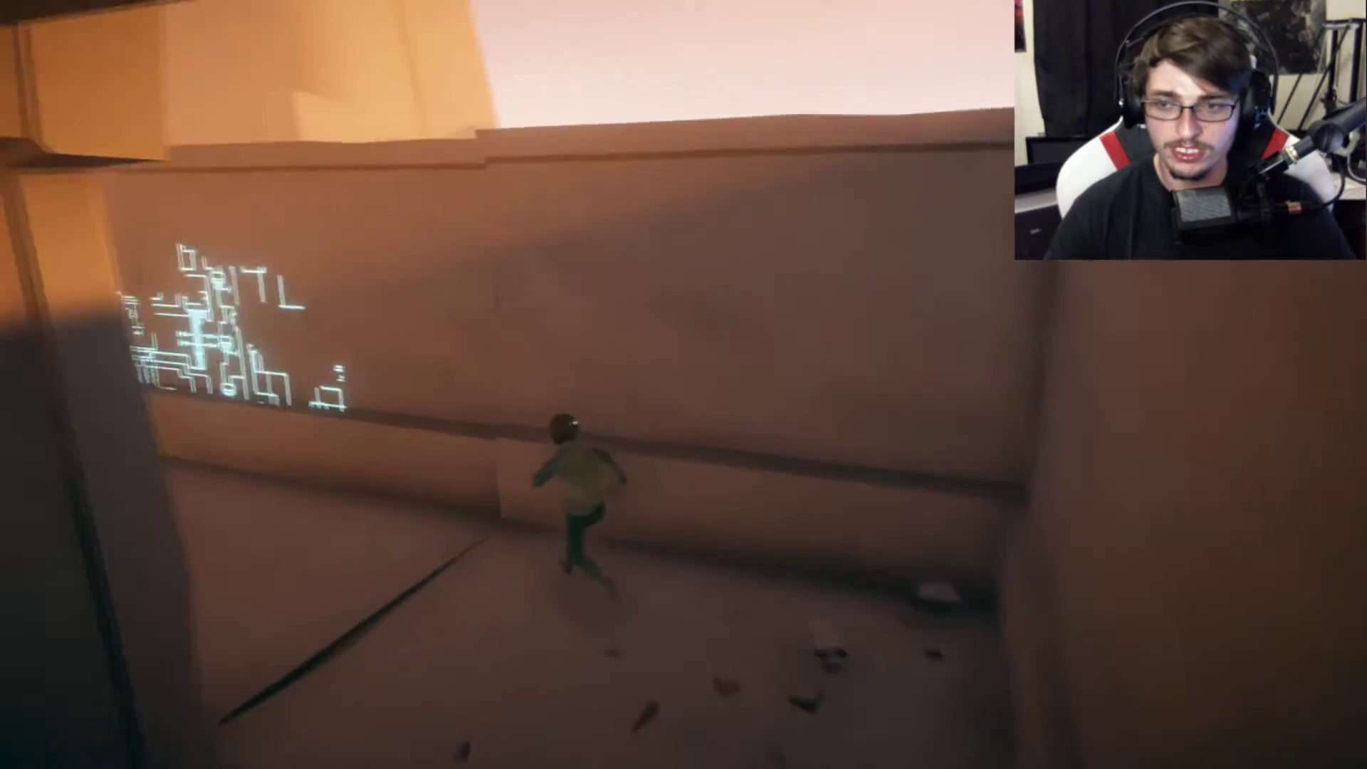
# Step: Cross the sunlit room and dark corridors into the lit room, then reach the glowing pedestal
pyautogui.press('w')
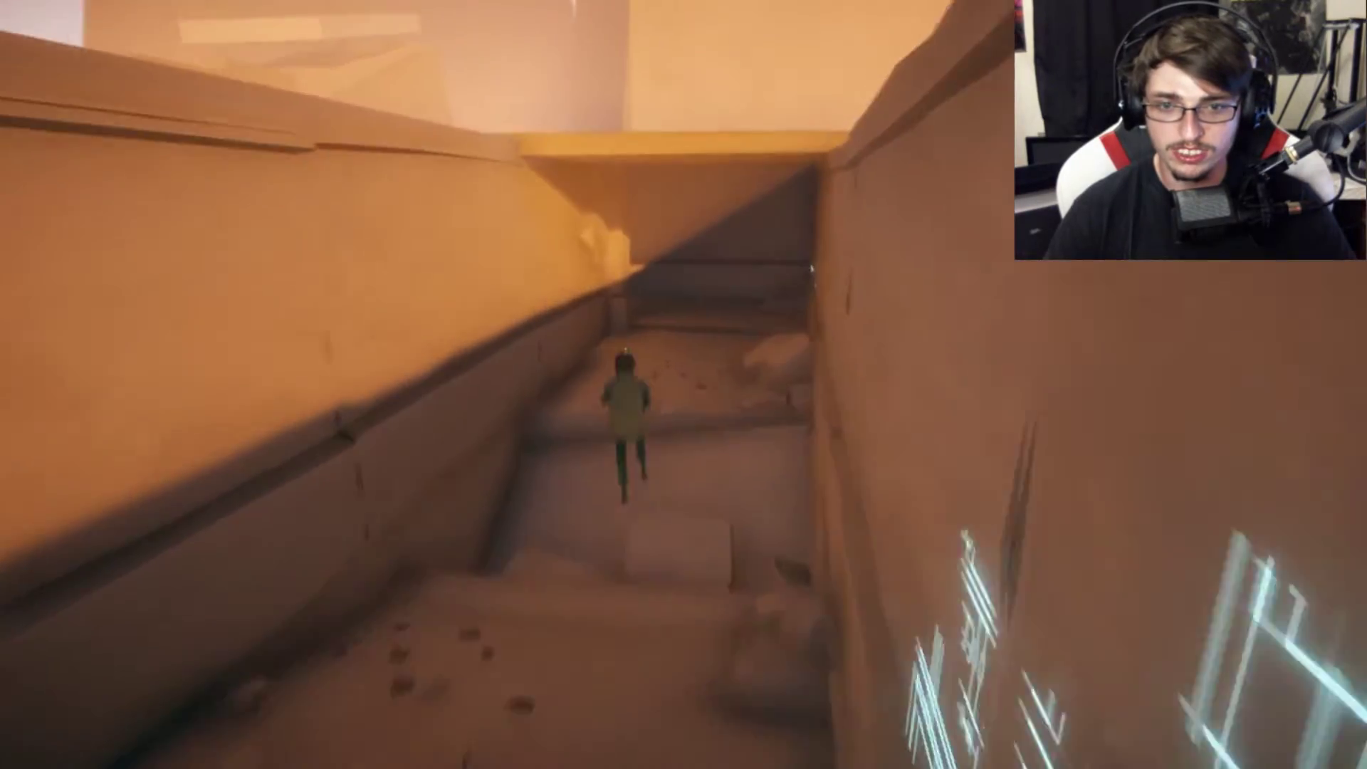
pyautogui.press('w')
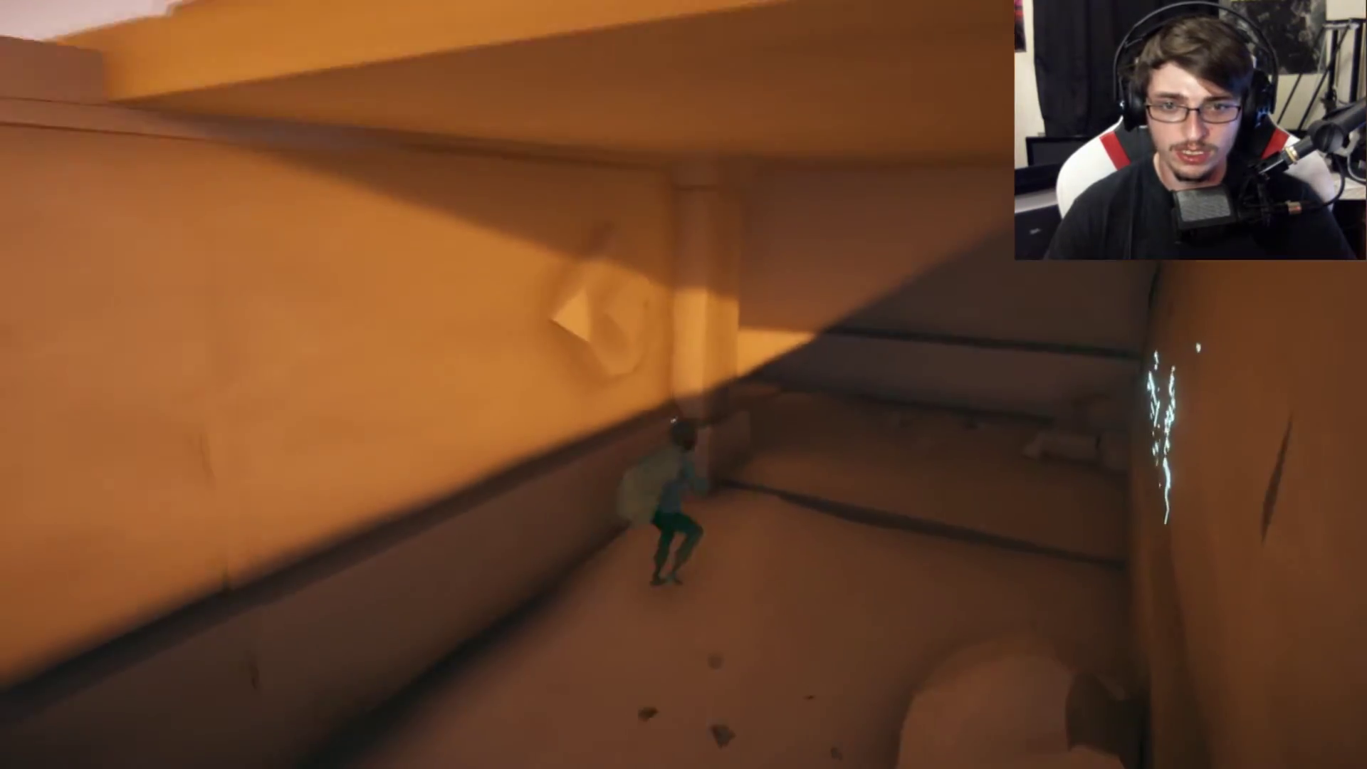
pyautogui.press('w')
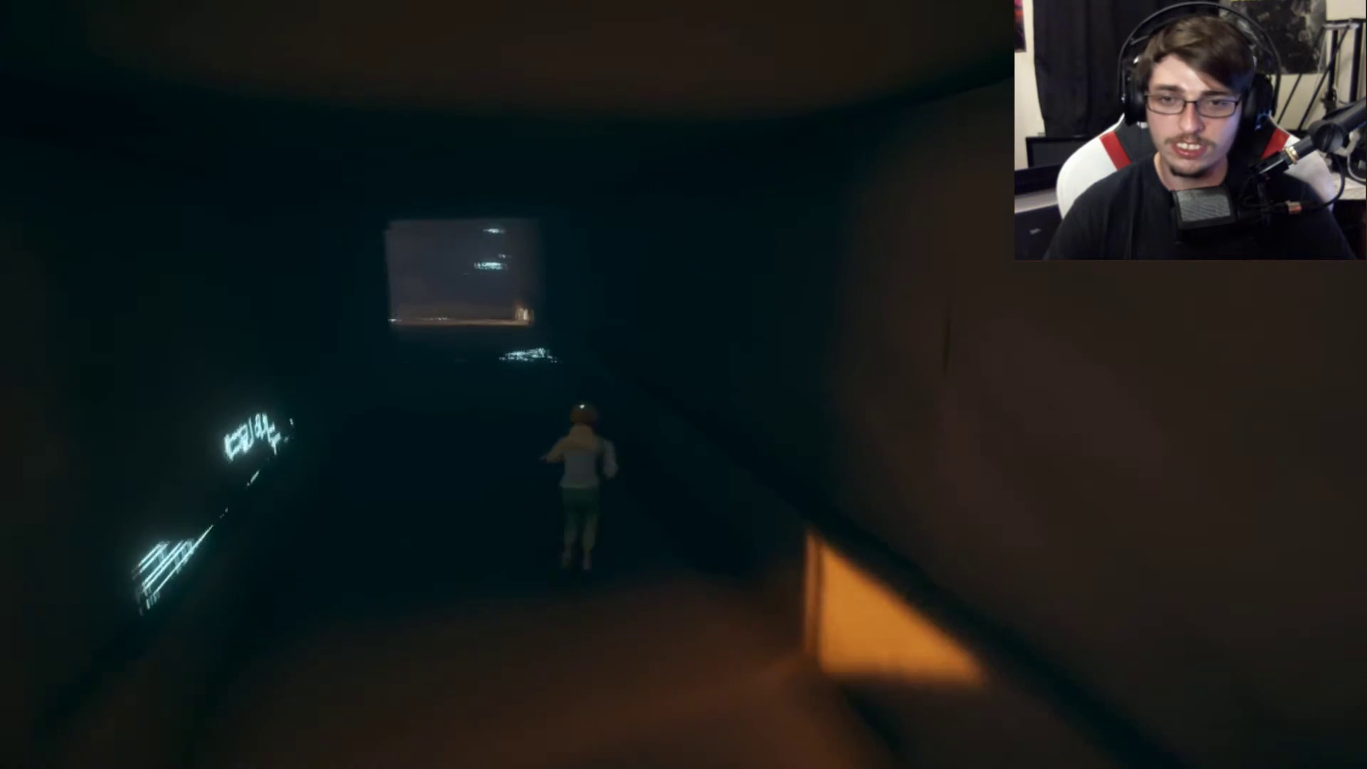
pyautogui.press('w')
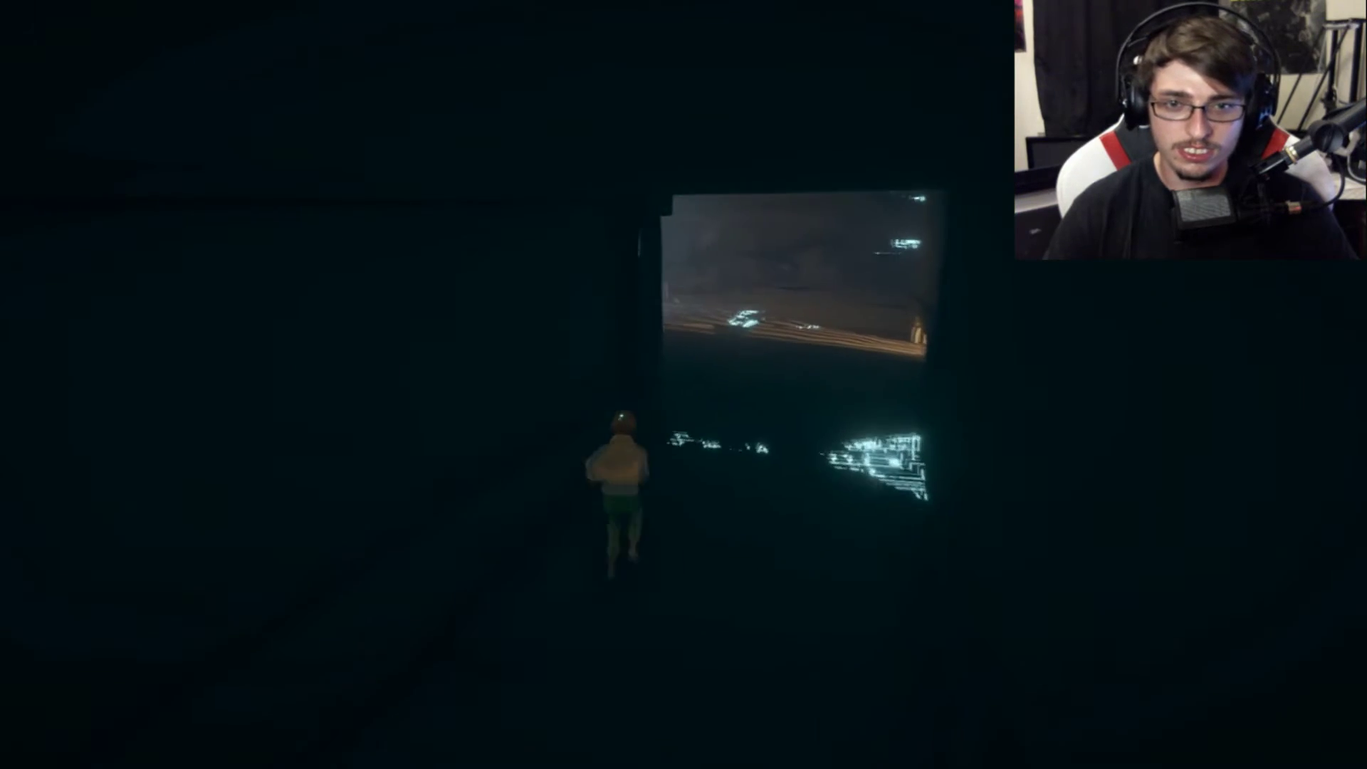
pyautogui.press('w')
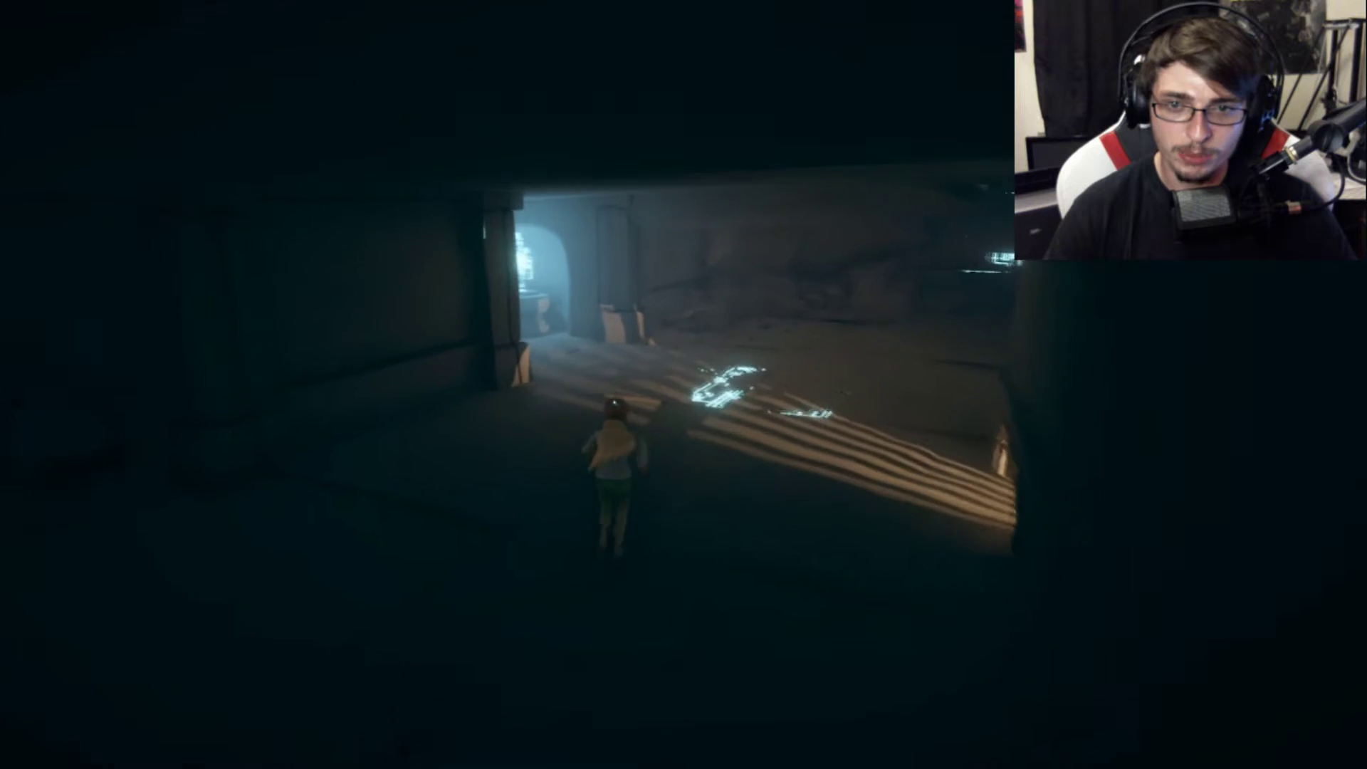
pyautogui.press('w')
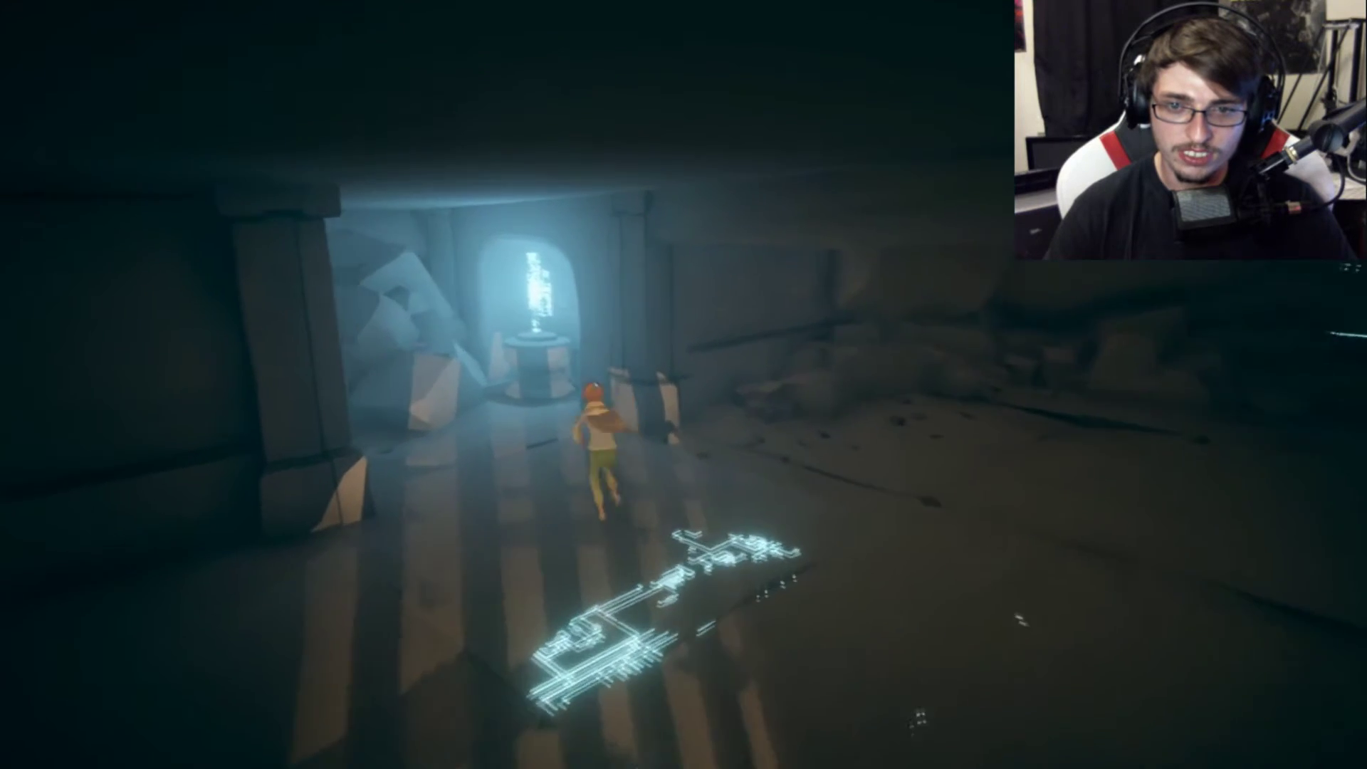
pyautogui.press('w')
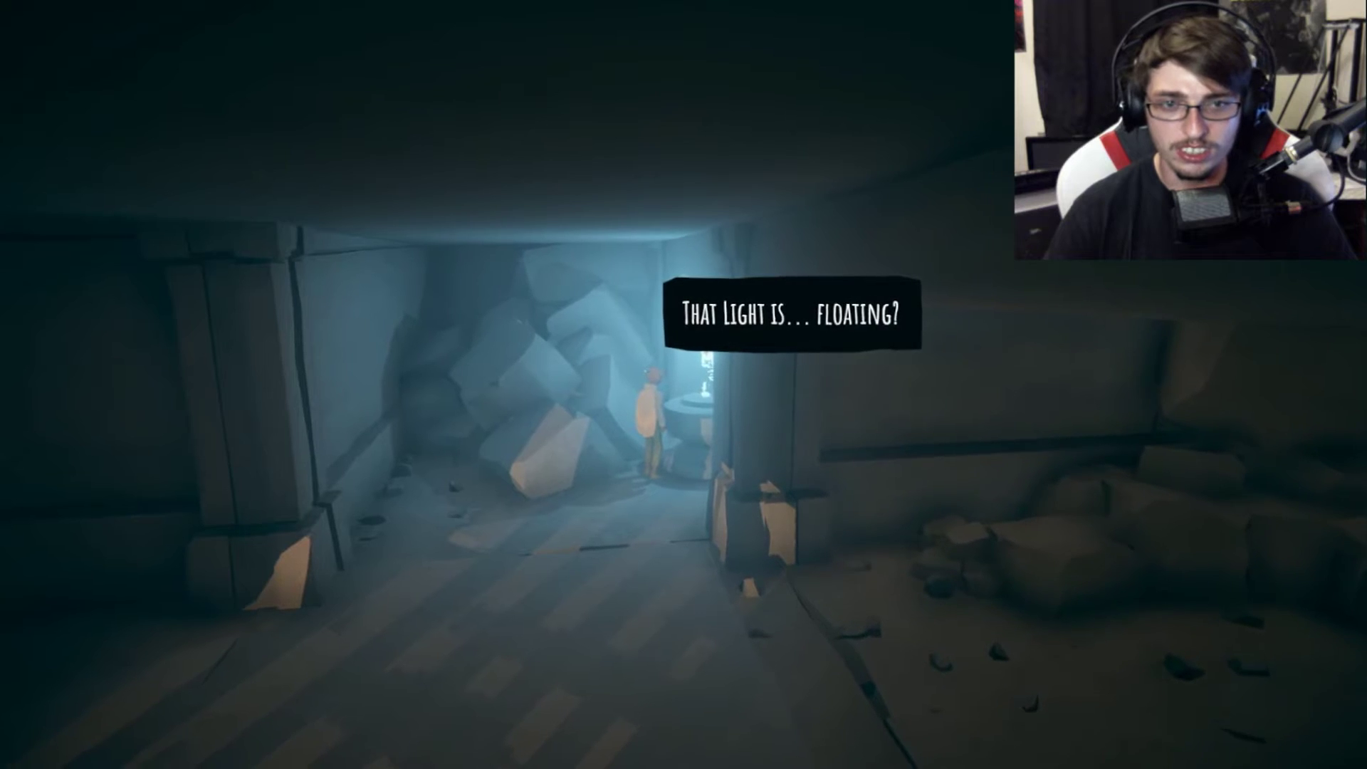
pyautogui.press('s')
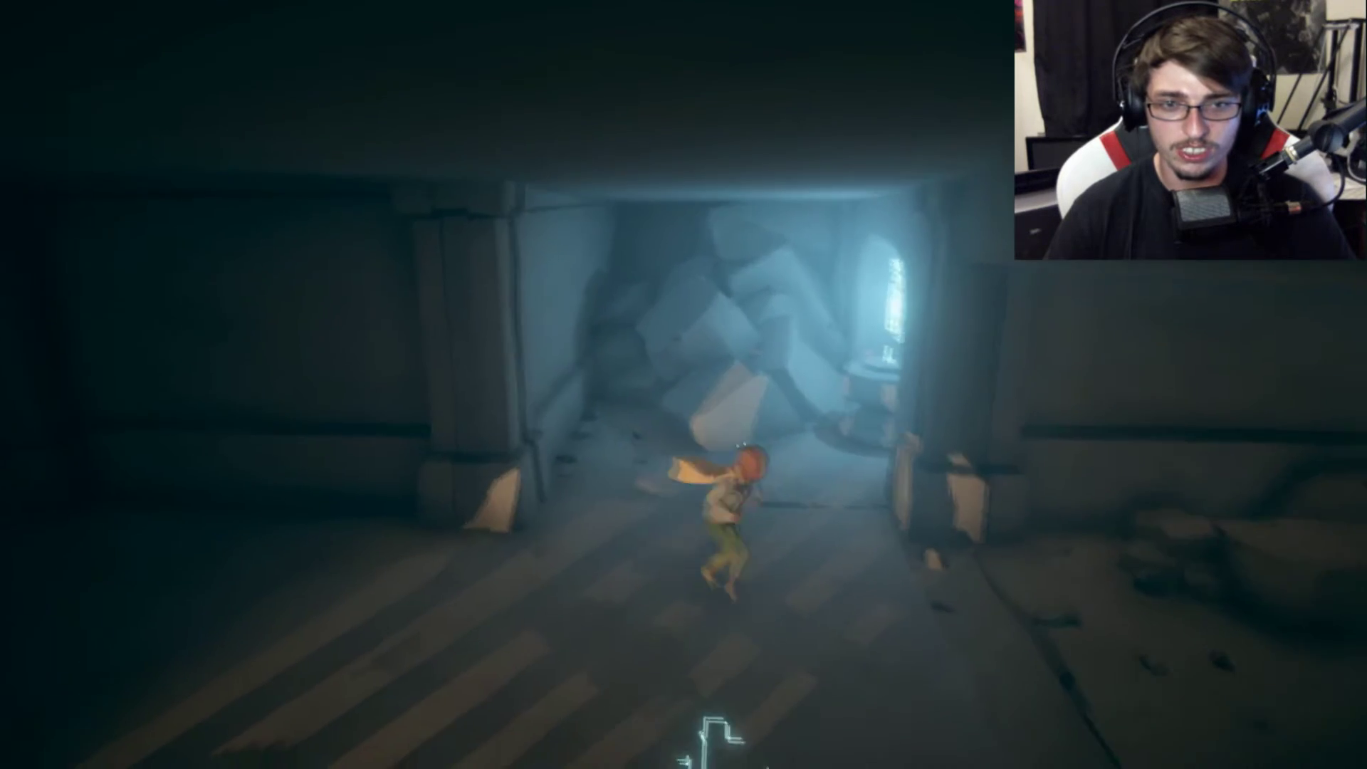
pyautogui.press('w')
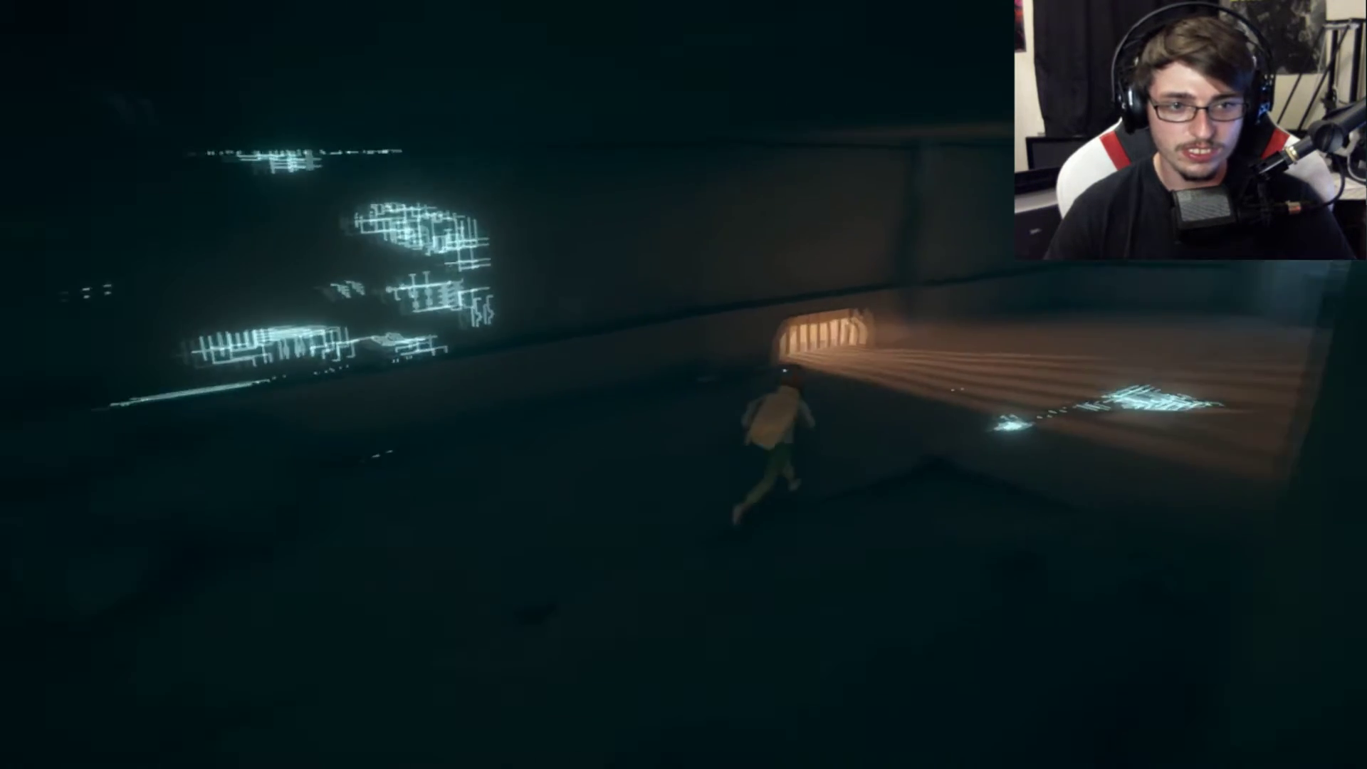
pyautogui.press('w')
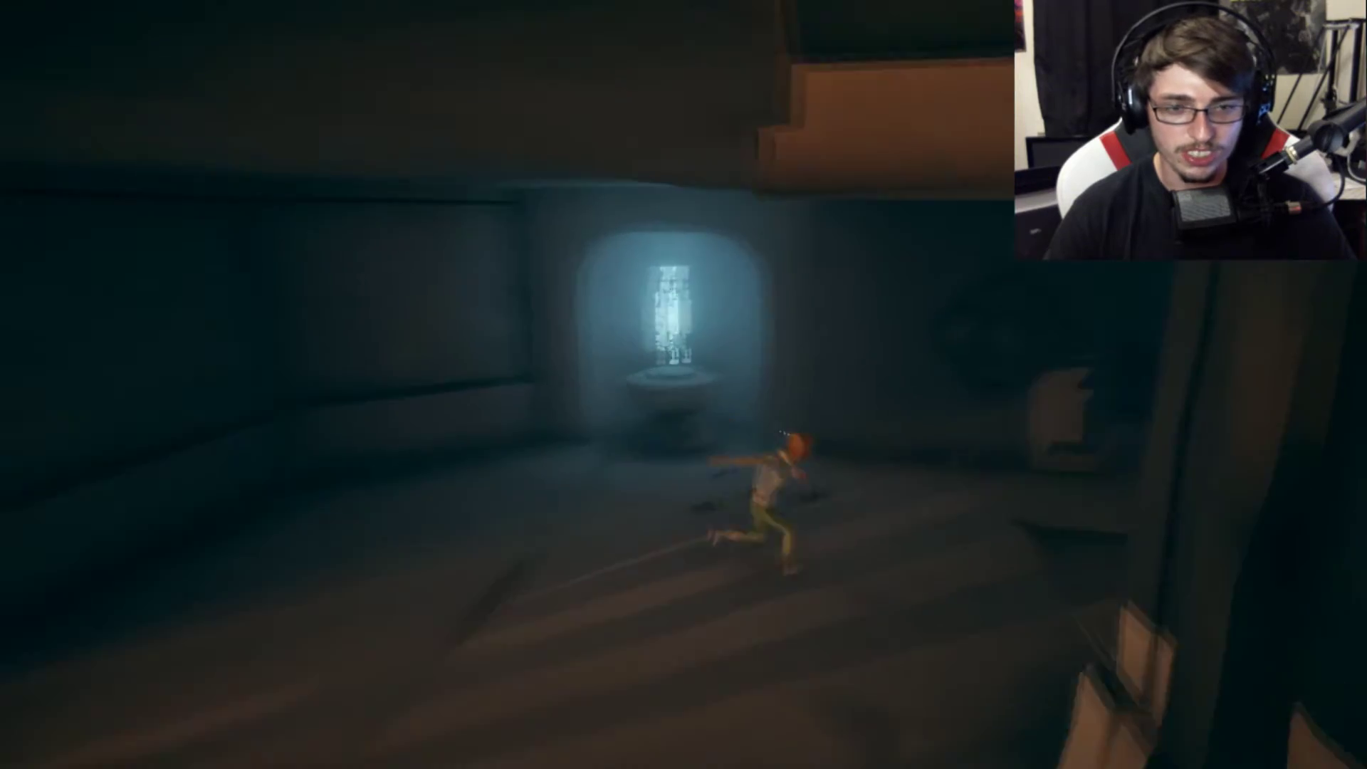
pyautogui.press('w')
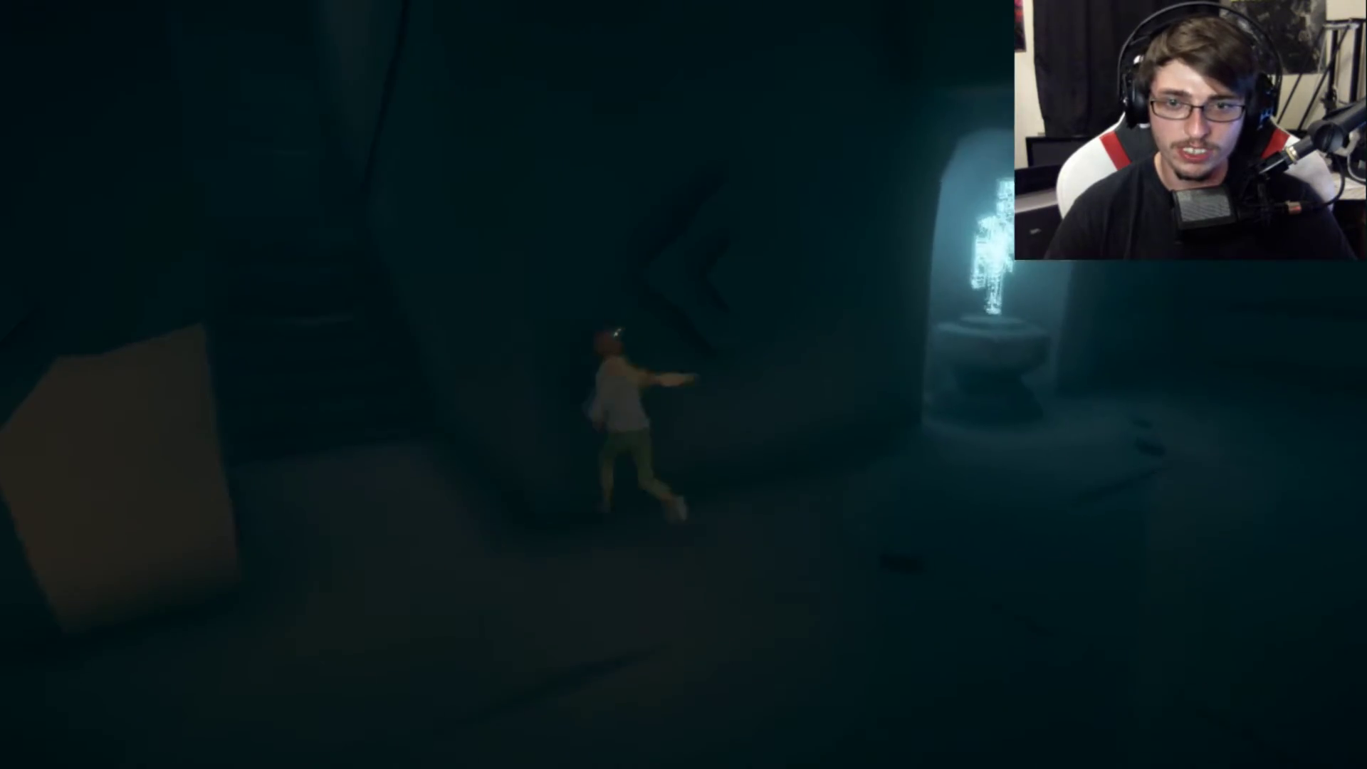
pyautogui.press('w')
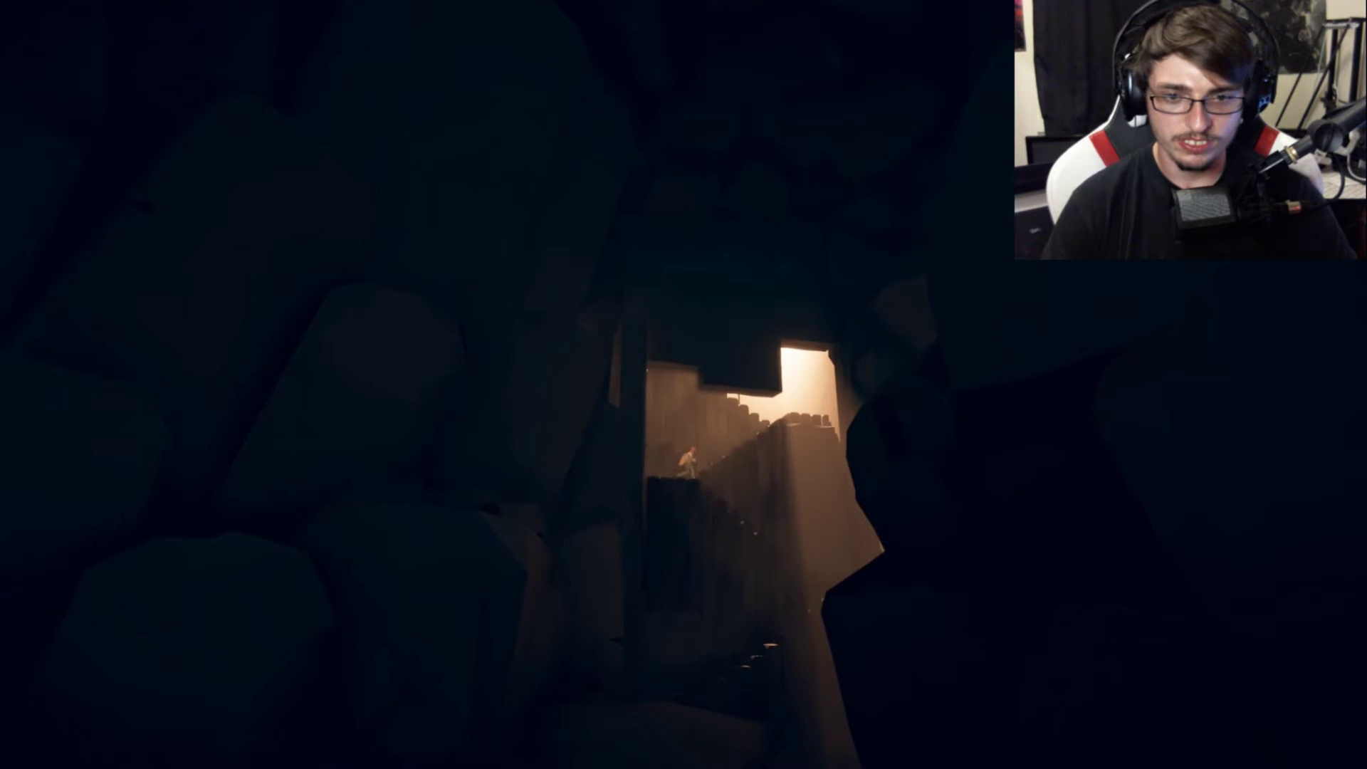
pyautogui.press('a')
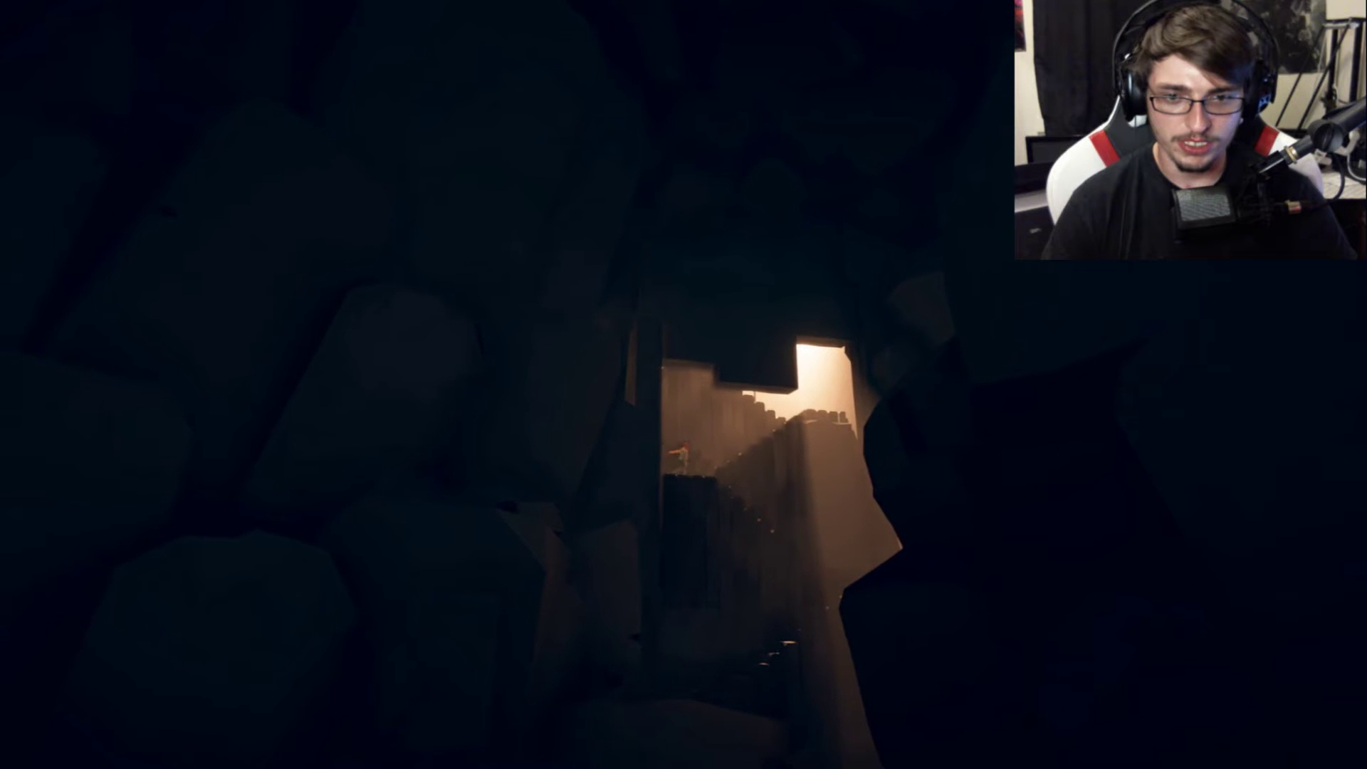
pyautogui.press('d')
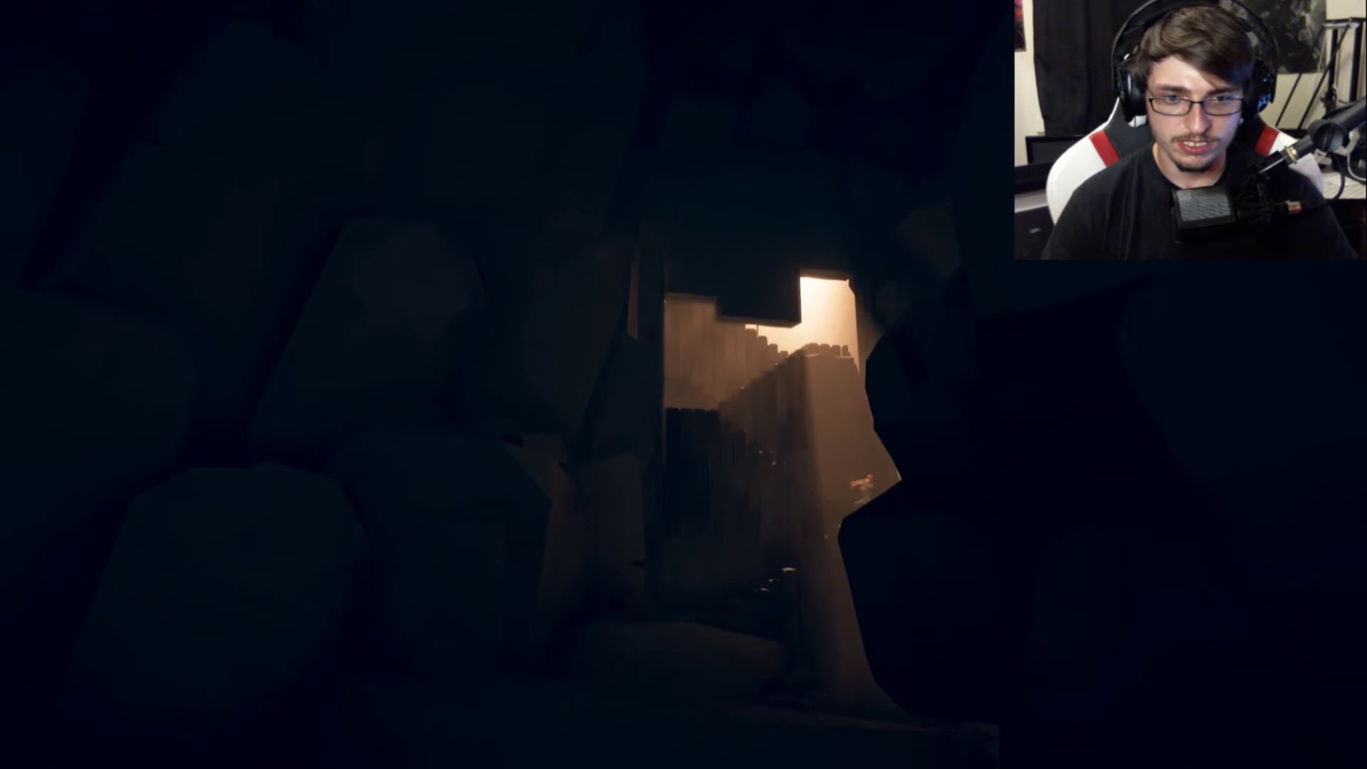
pyautogui.press('a')
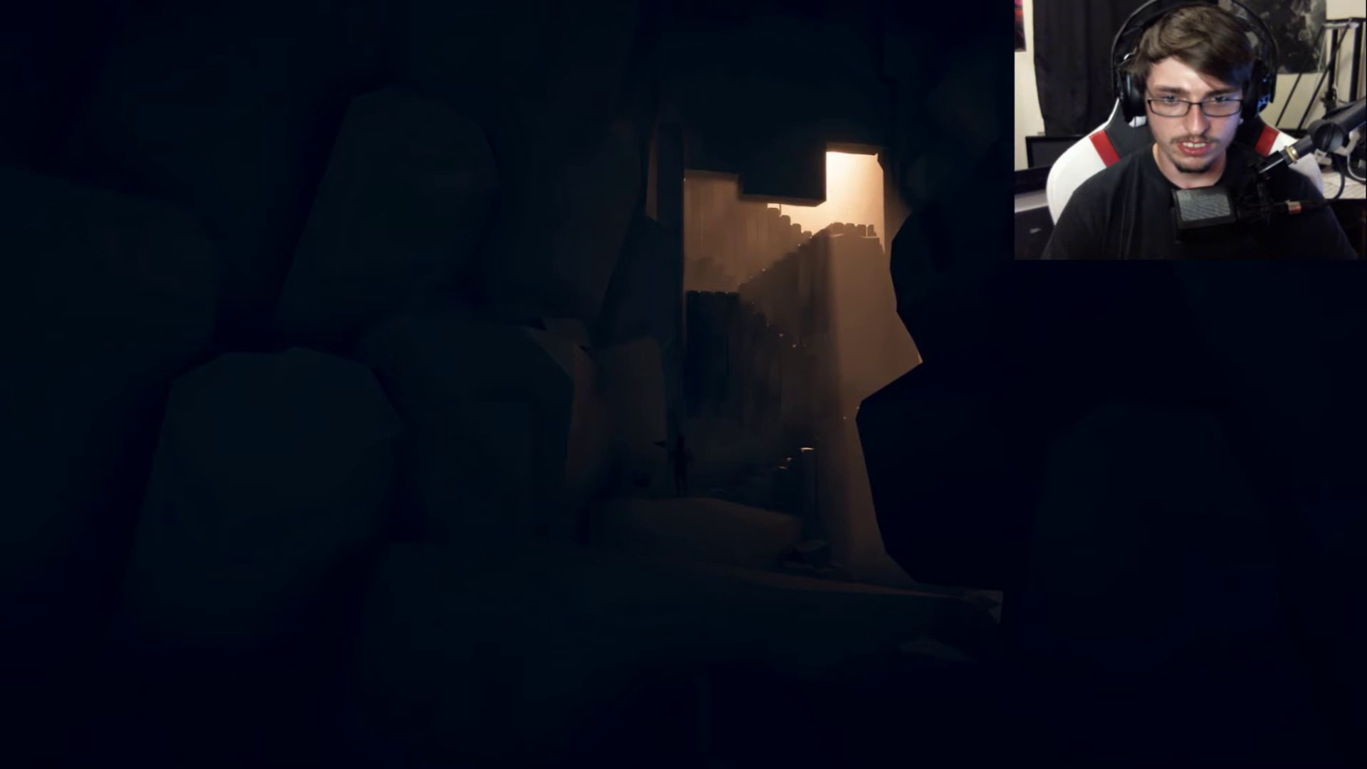
pyautogui.press('a')
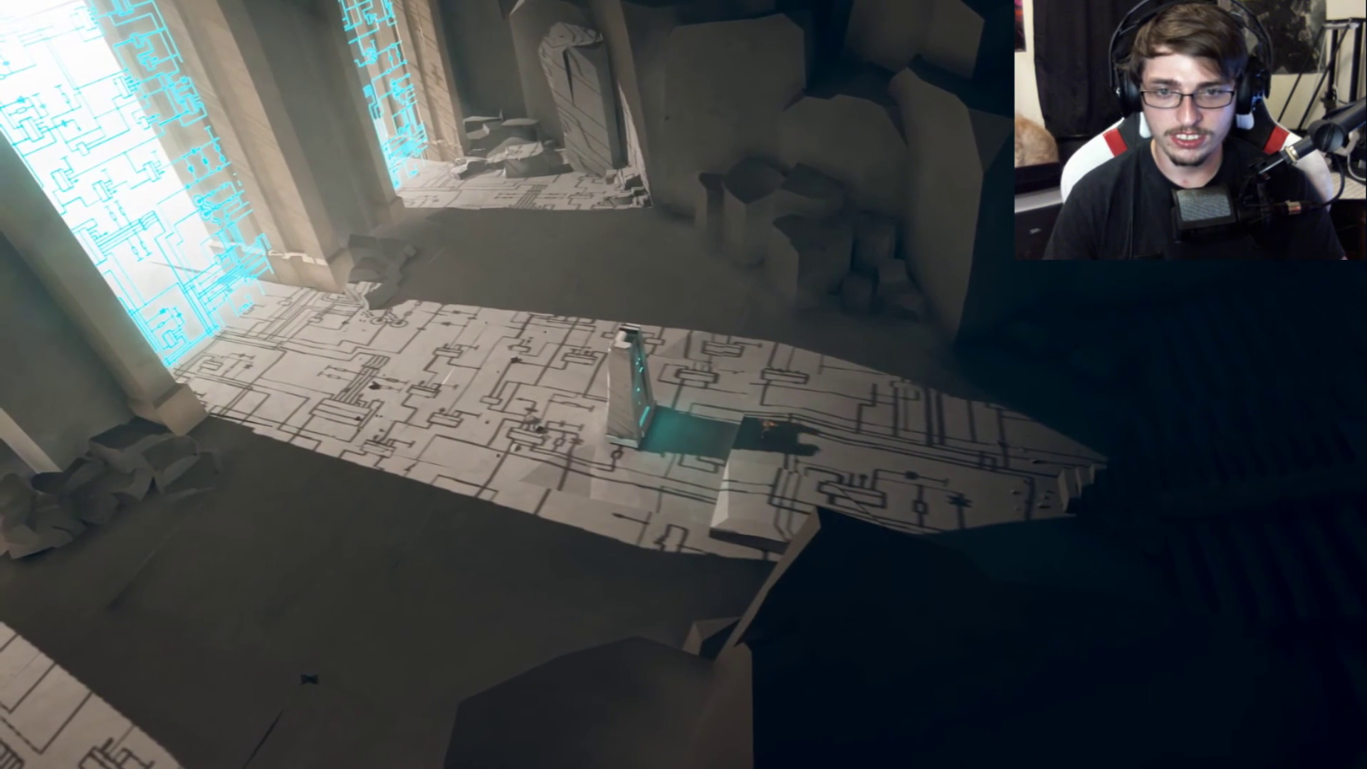
pyautogui.press('e')
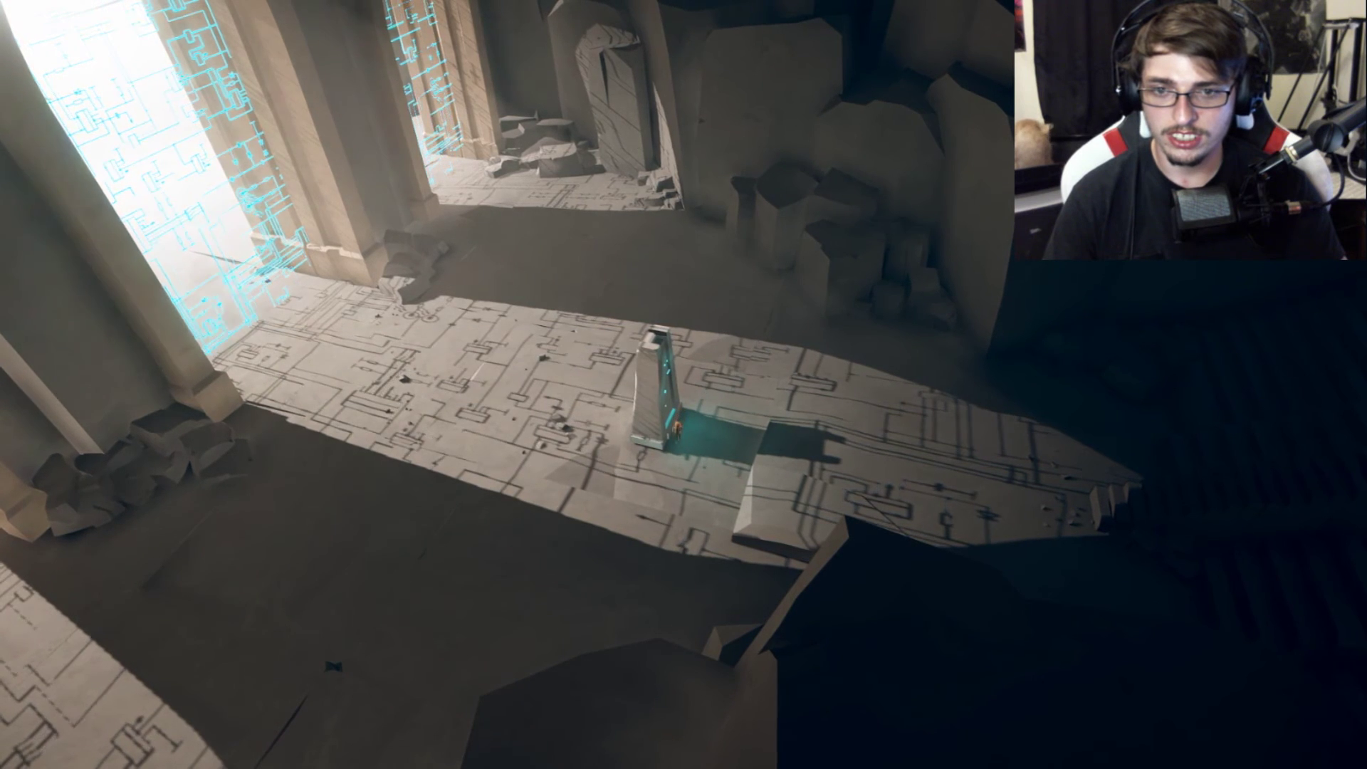
pyautogui.press('a')
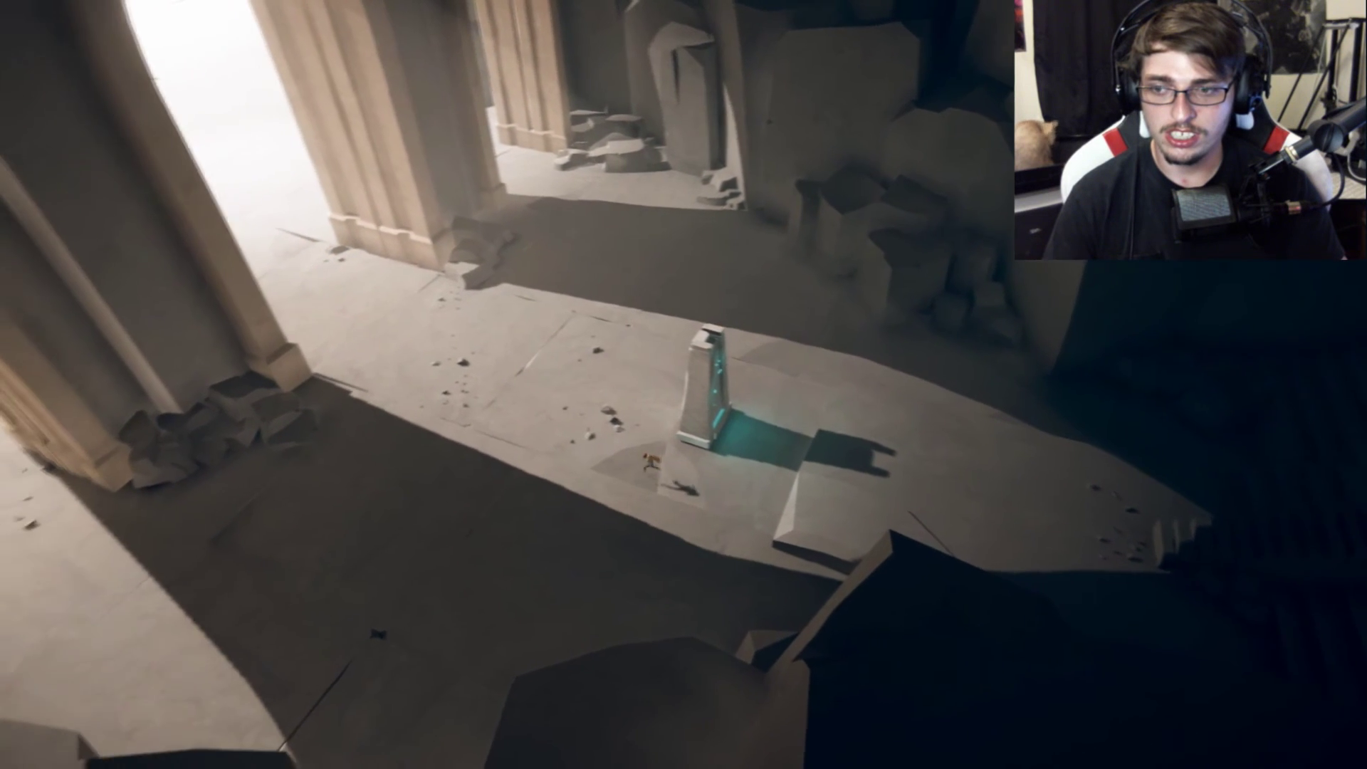